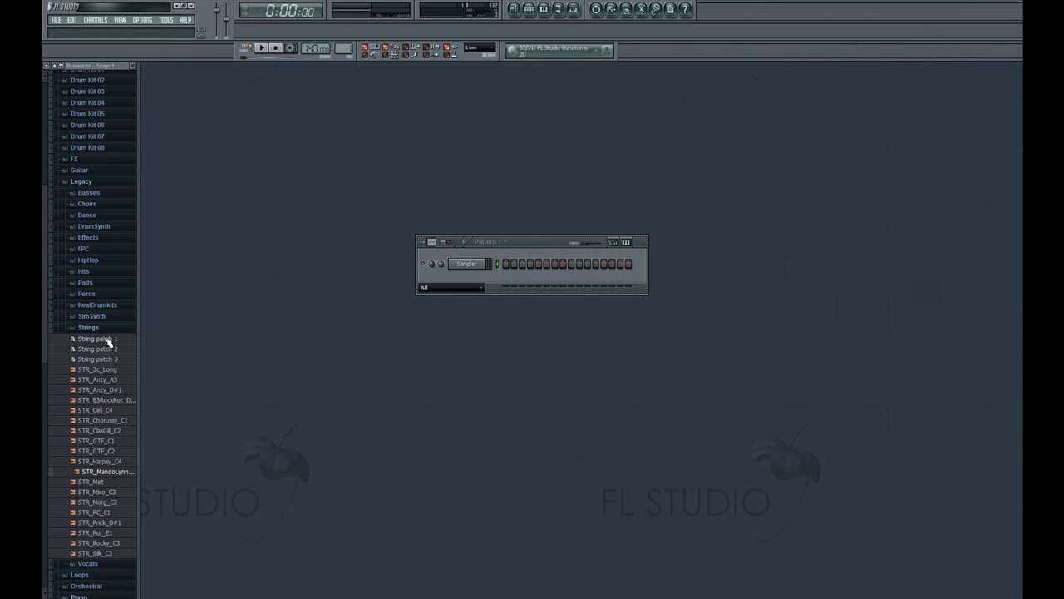
Step: Load String patch 1 onto the Sampler channel and audition a range of notes in its piano roll
drag(98, 339, 479, 270)
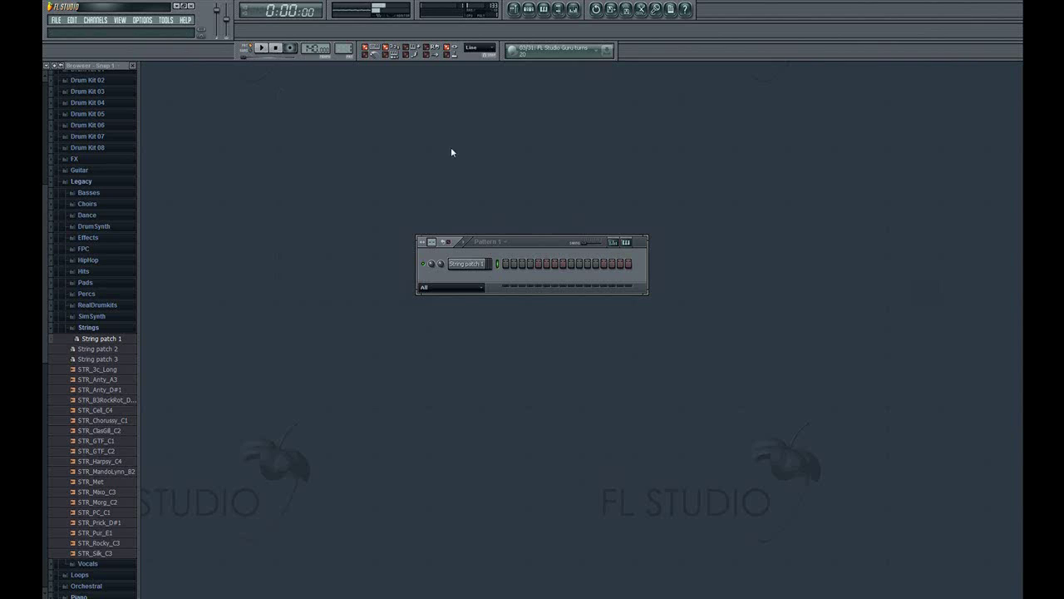
right_click(483, 266)
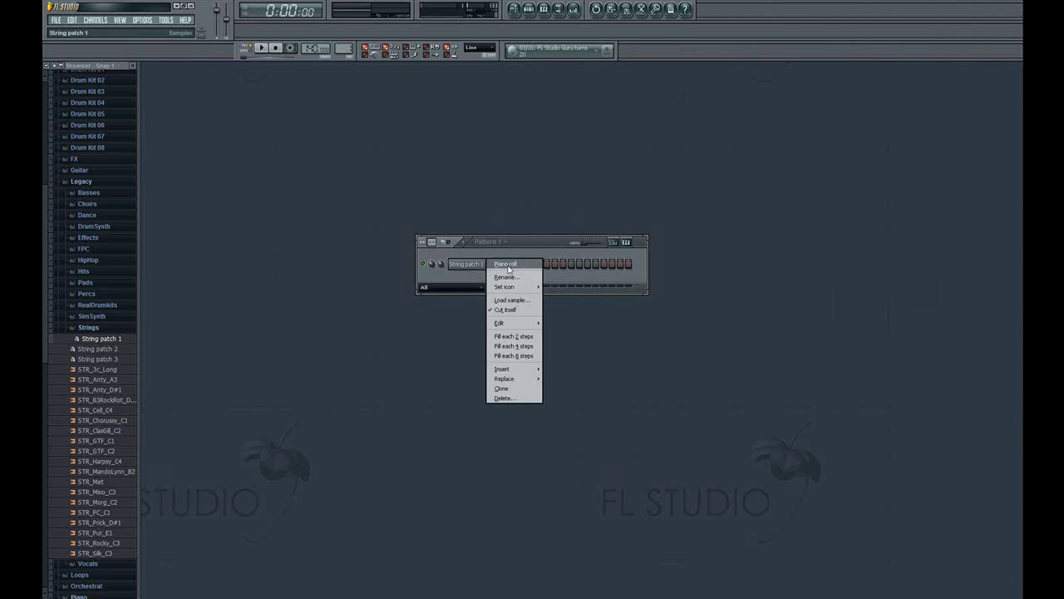
click(506, 265)
click(267, 231)
click(267, 255)
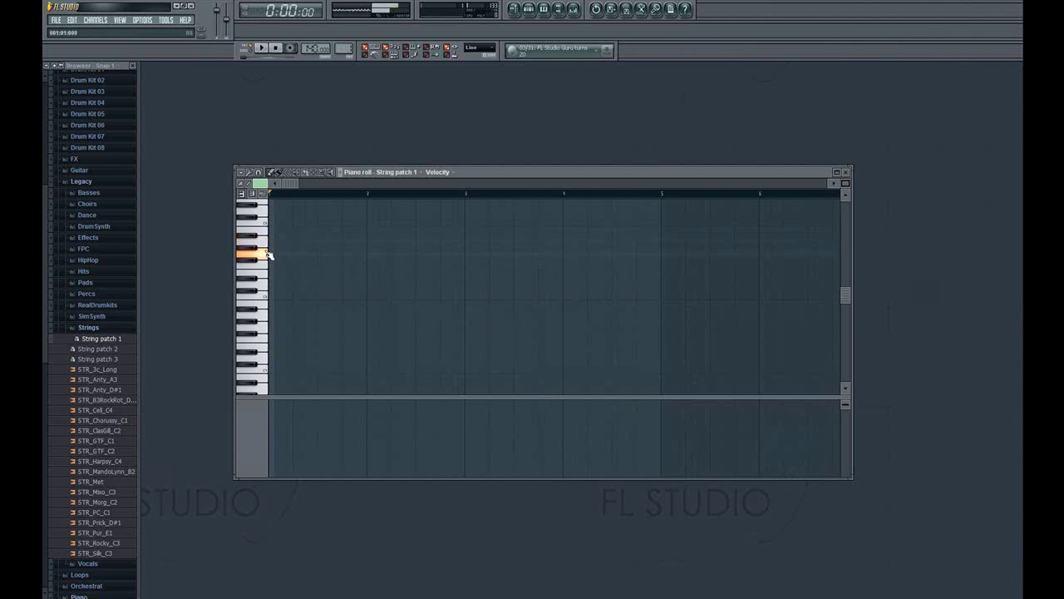
drag(269, 254, 268, 301)
Step: Close the piano roll and delete the String patch 1 channel
click(846, 172)
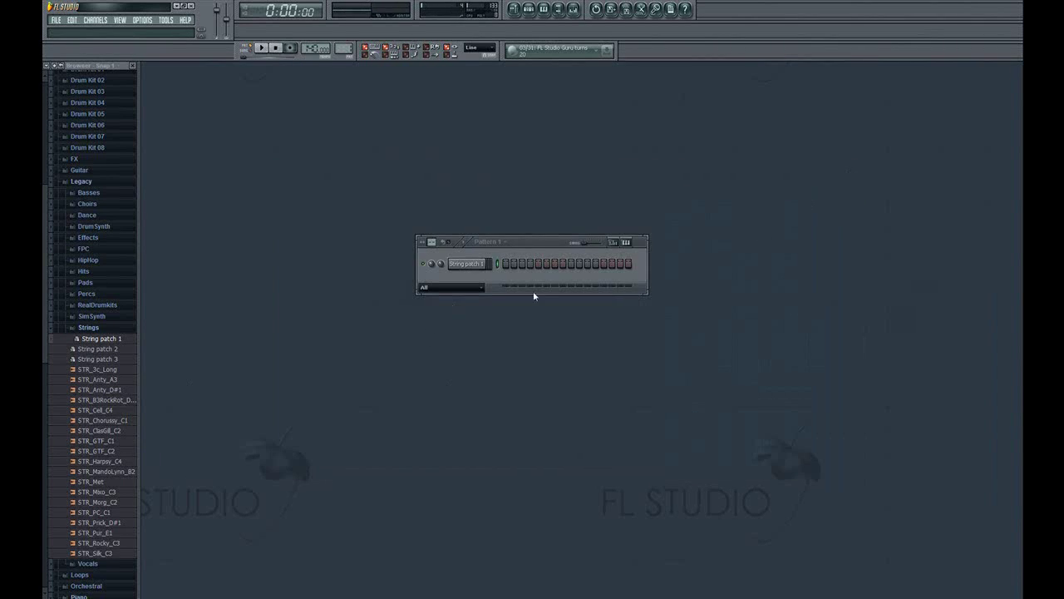
right_click(487, 266)
click(524, 397)
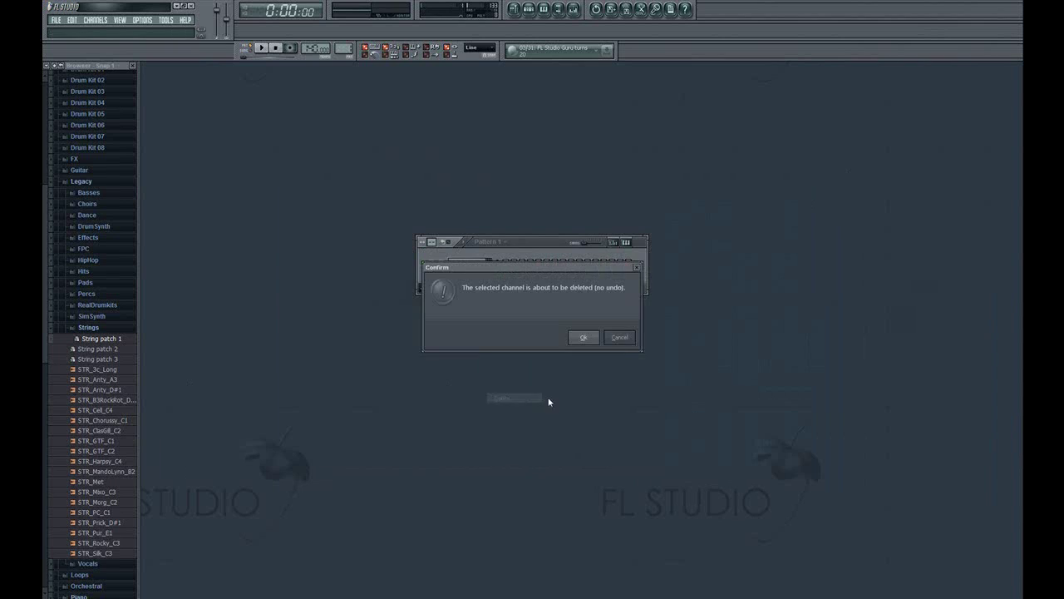
click(584, 337)
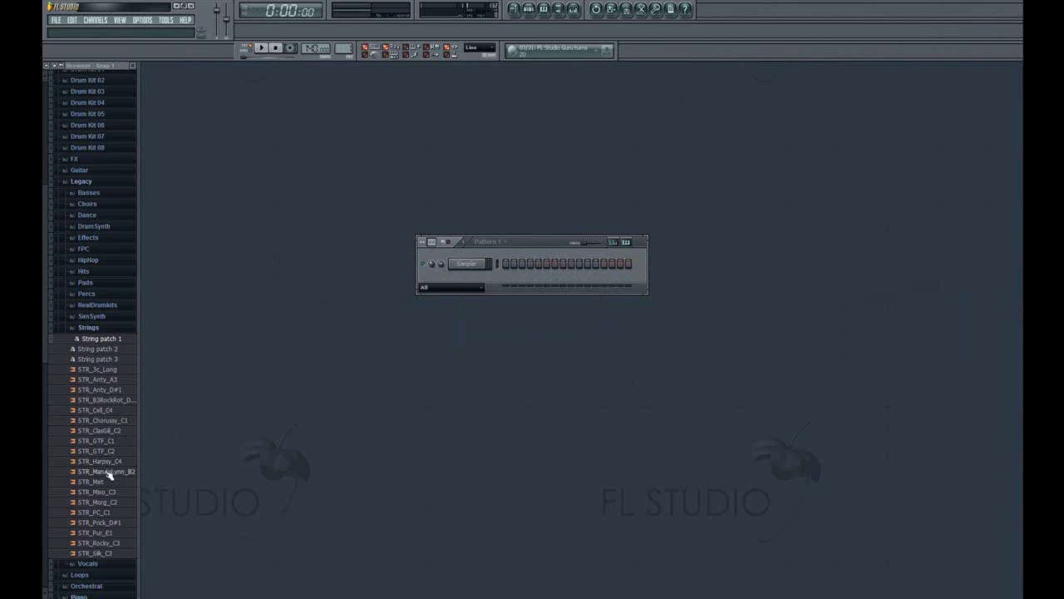
Step: Load STR_MandoLynn_B2 onto the Sampler and audition it up and down the piano roll keys
drag(108, 473, 463, 268)
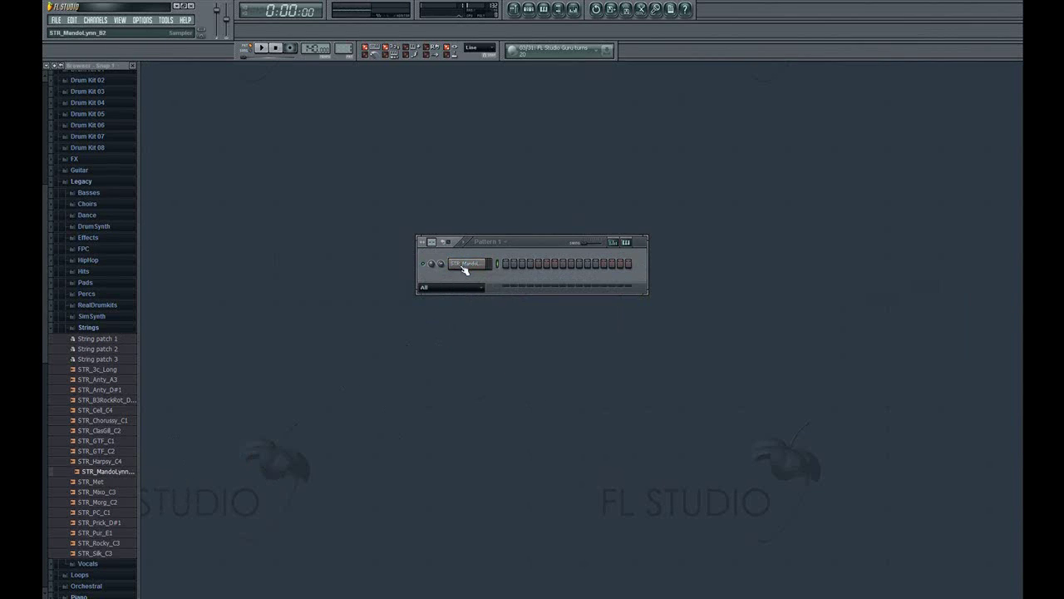
right_click(464, 268)
click(468, 266)
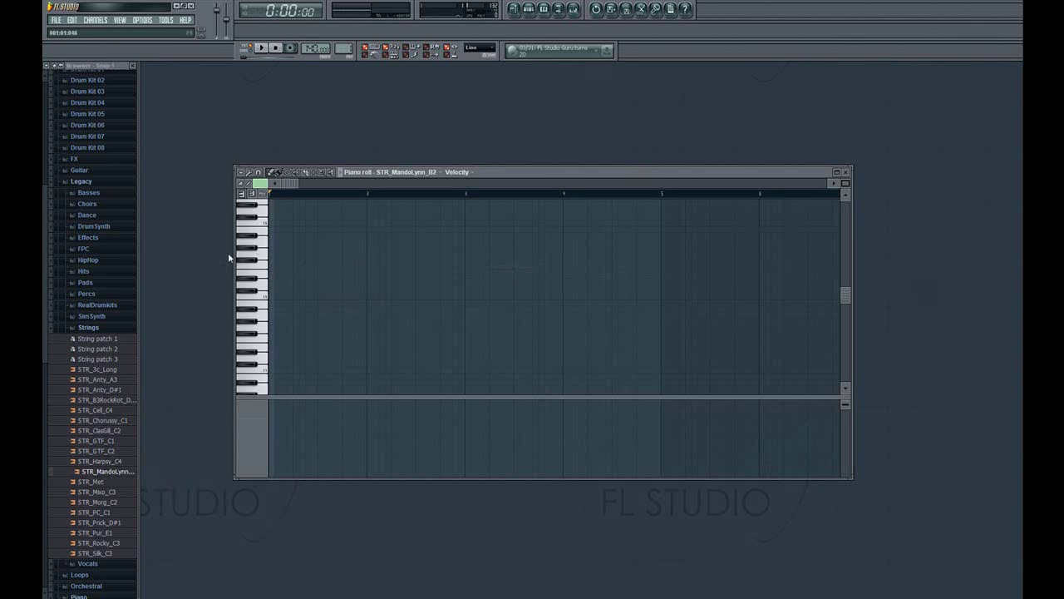
drag(263, 245, 258, 361)
click(253, 384)
click(260, 318)
drag(260, 319, 268, 230)
click(841, 174)
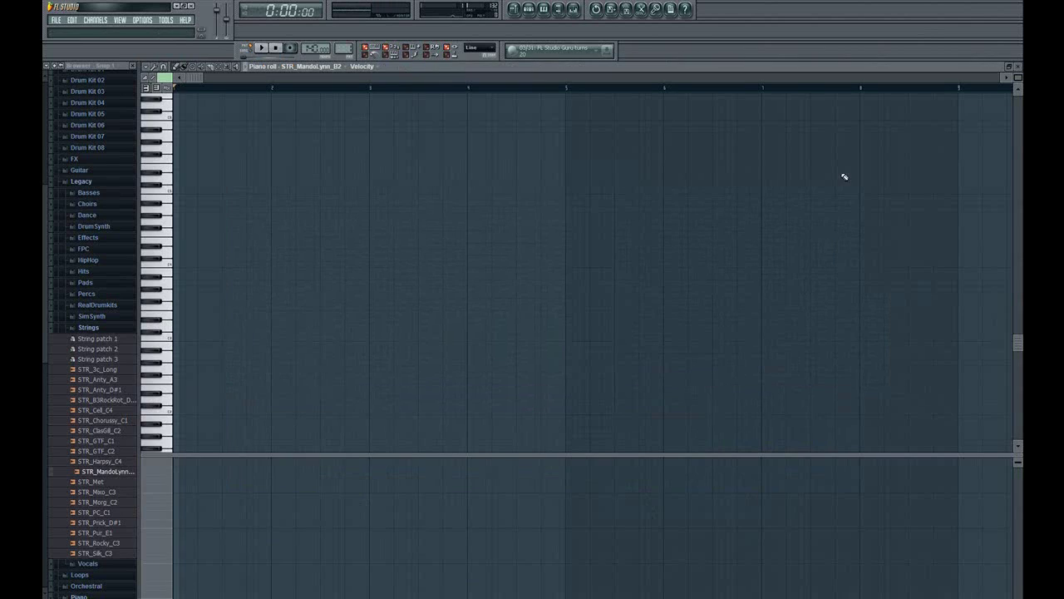
double_click(916, 65)
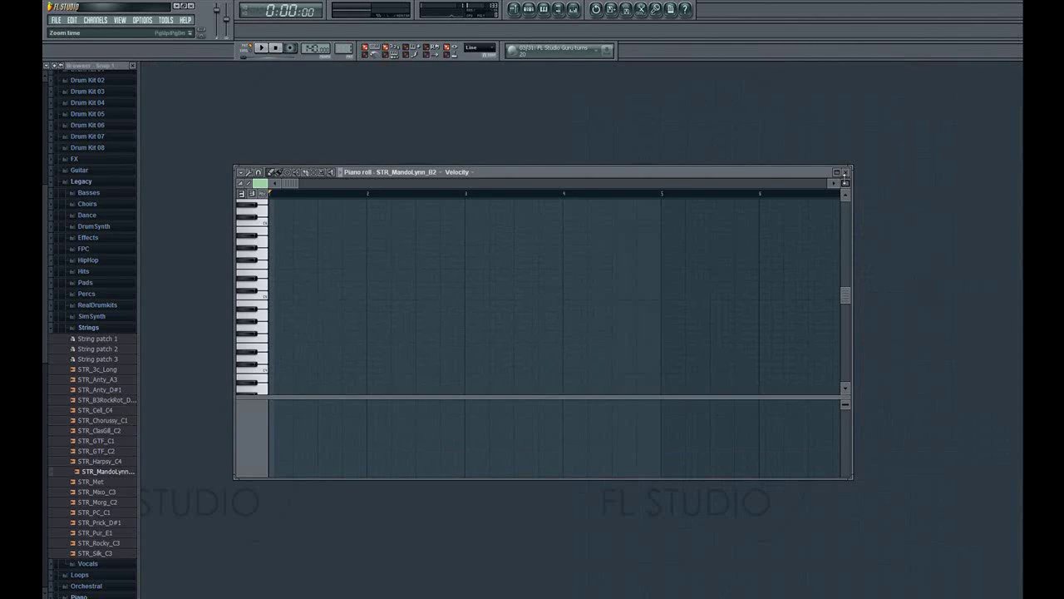
click(846, 173)
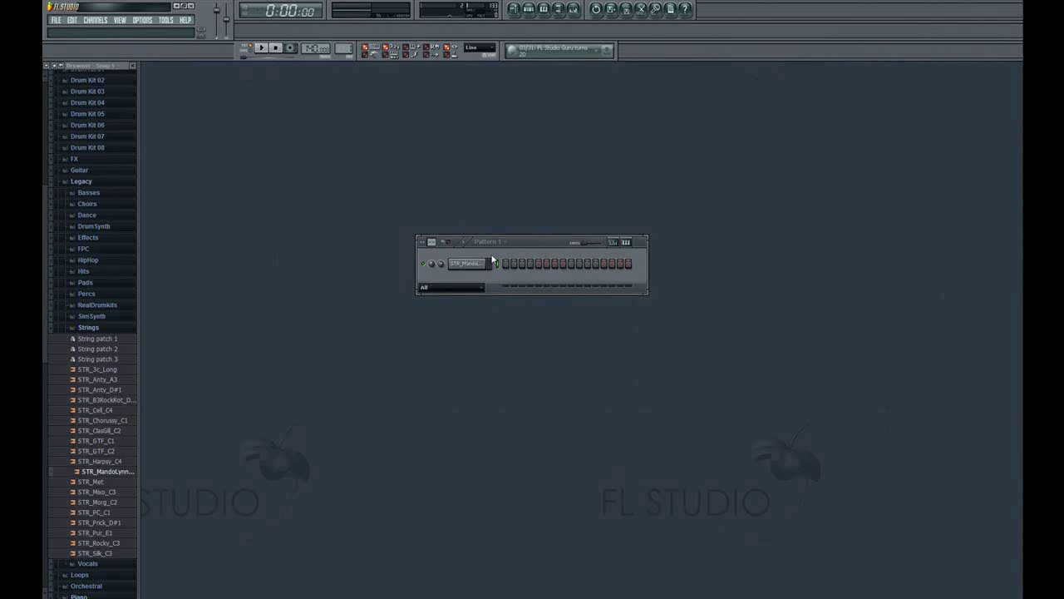
Step: Open the mandolin channel settings beside the Channel rack on the SMP sample page
click(467, 263)
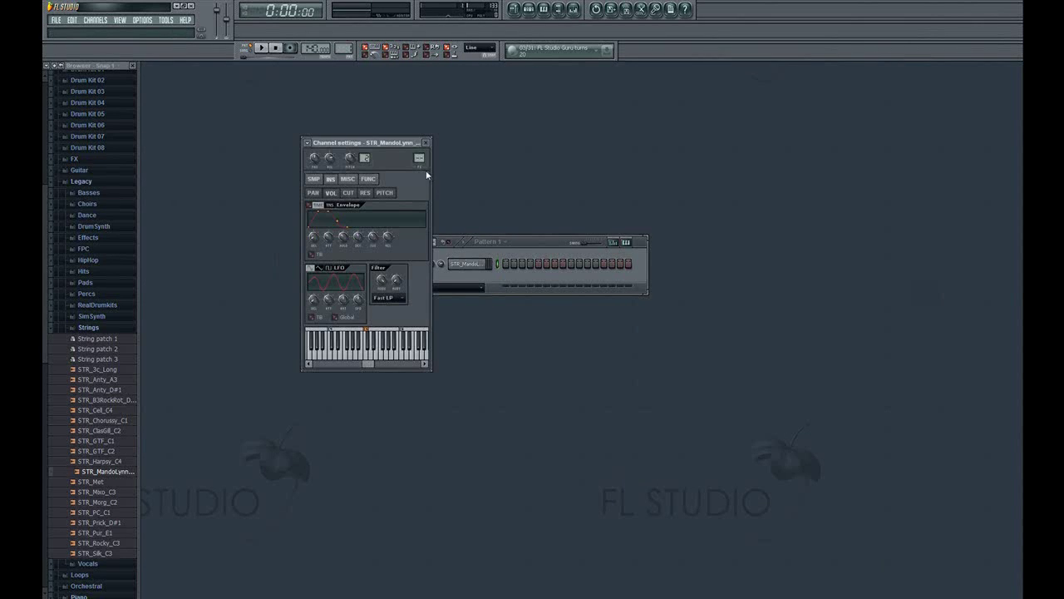
drag(398, 143, 679, 169)
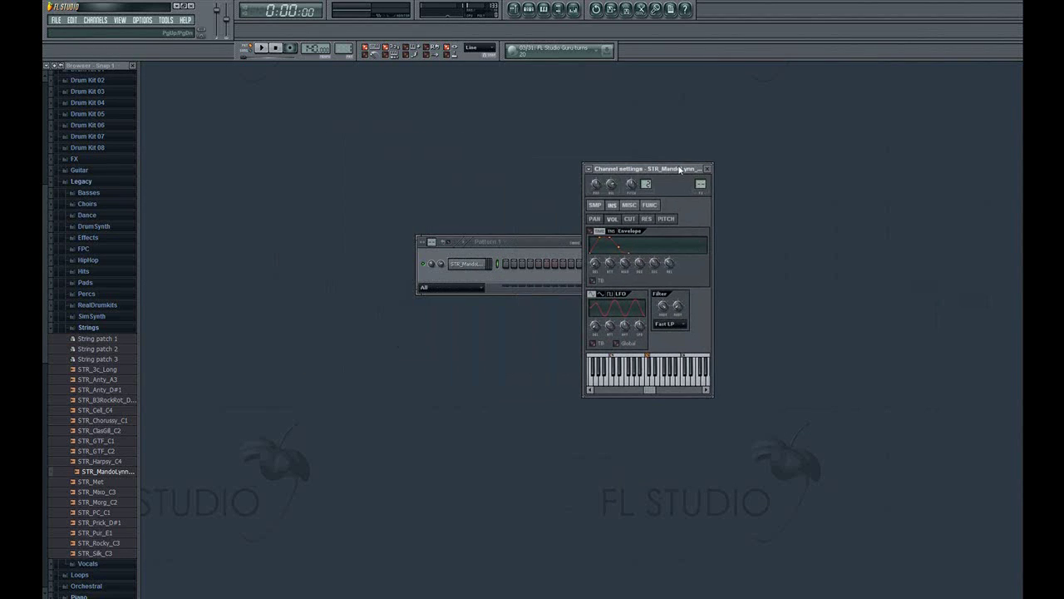
click(600, 207)
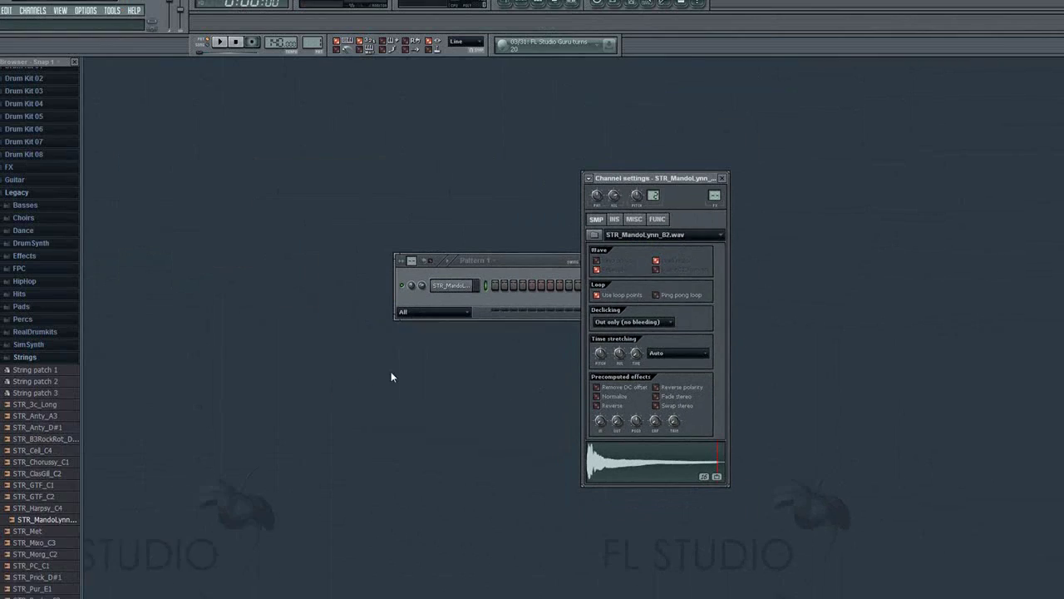
right_click(487, 283)
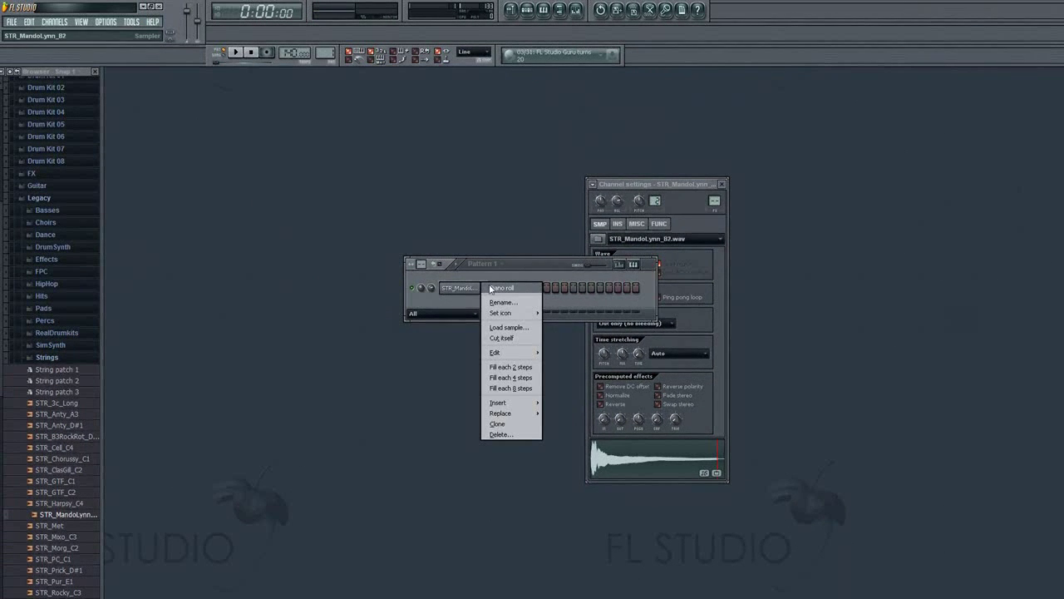
click(492, 289)
mouse_move(238, 392)
mouse_down()
mouse_move(249, 336)
mouse_move(246, 221)
mouse_move(246, 388)
mouse_up()
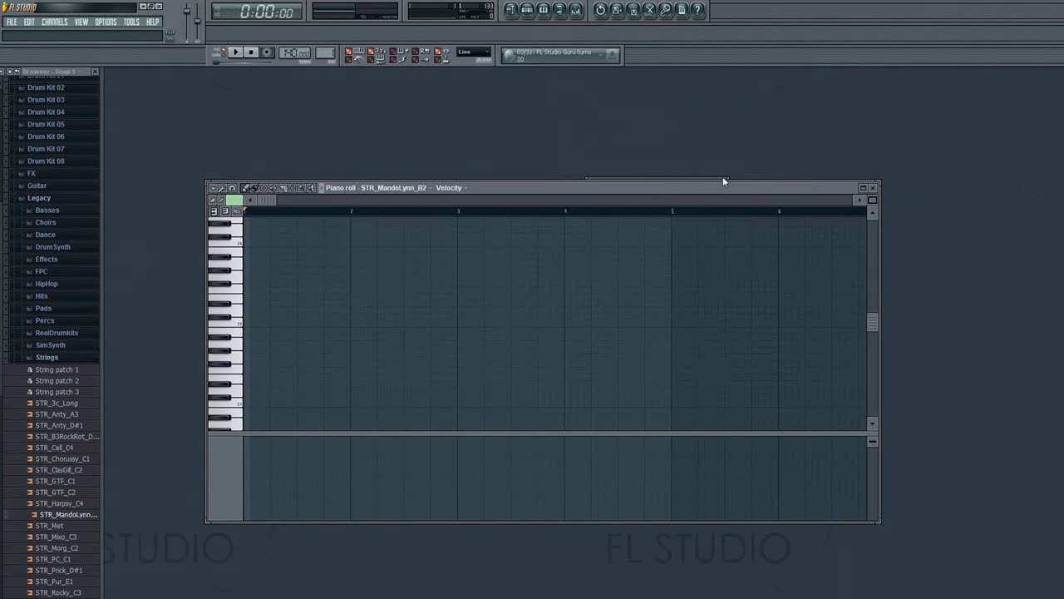
click(873, 188)
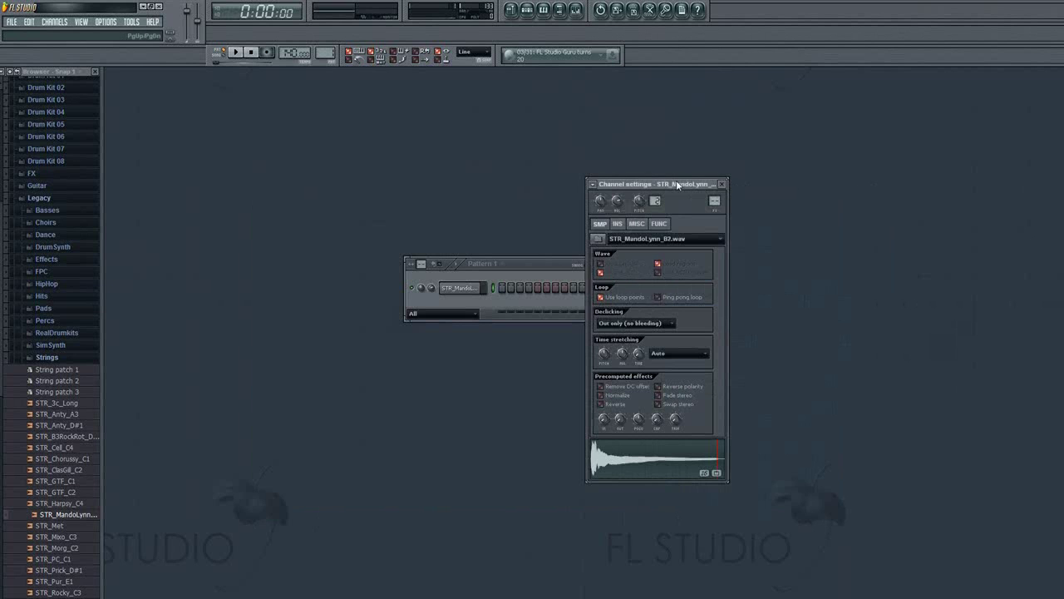
Step: Enable the volume envelope on the INS tab's VOL page and preview notes near C5
drag(676, 185, 574, 188)
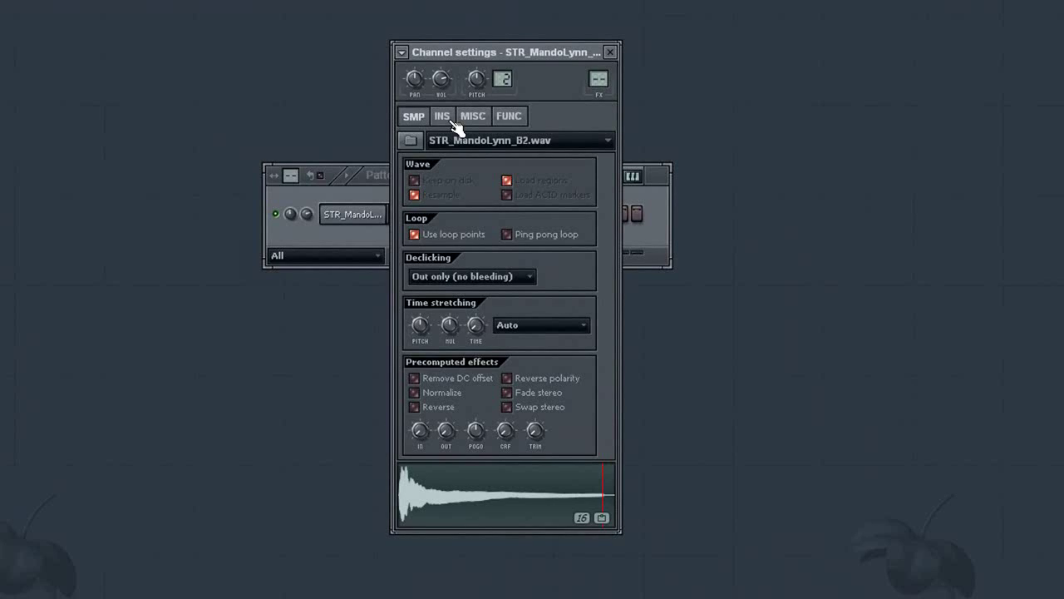
click(443, 117)
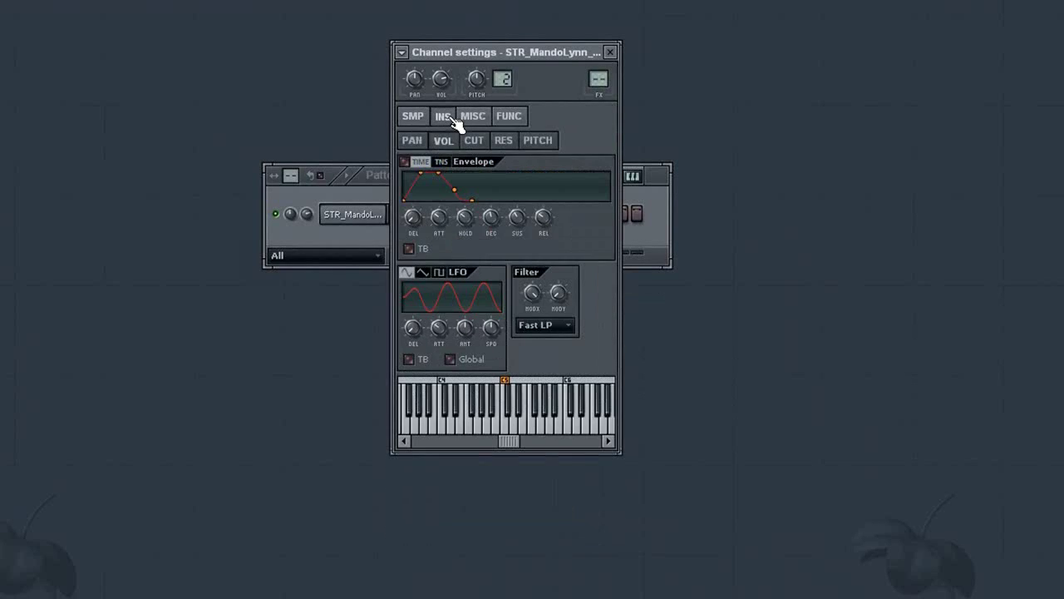
click(405, 162)
click(405, 162)
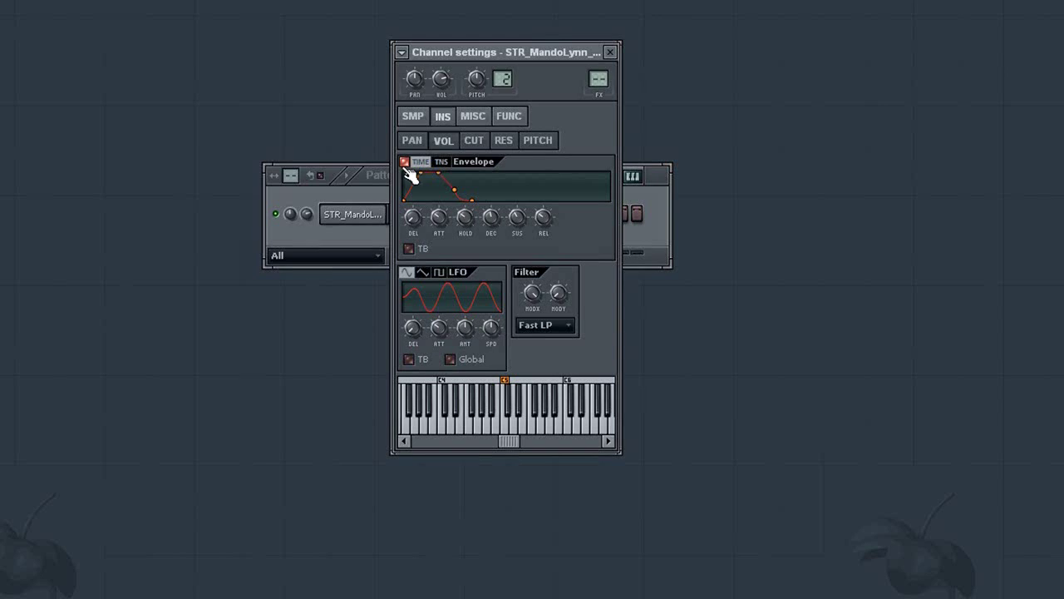
click(506, 429)
click(505, 428)
click(514, 431)
Step: Turn the envelope HOLD knob down to zero and preview notes around C5
drag(465, 216, 465, 241)
click(505, 428)
click(513, 431)
click(505, 430)
Step: Rework HOLD back down and adjust DEC for a fast decay, then play notes to check it
drag(472, 214, 471, 191)
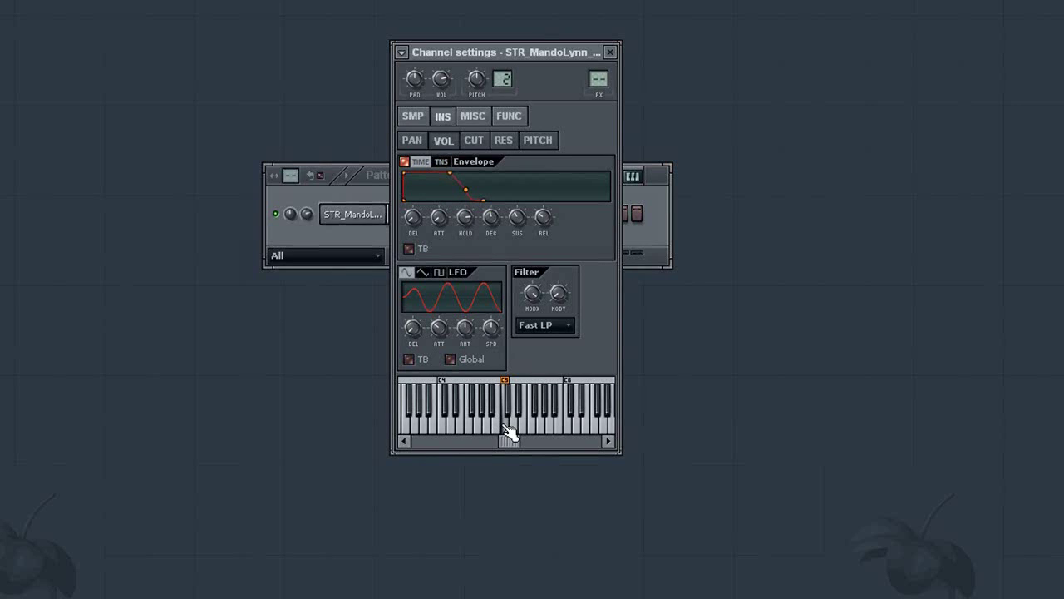
drag(465, 216, 465, 208)
drag(464, 221, 465, 245)
drag(490, 217, 517, 224)
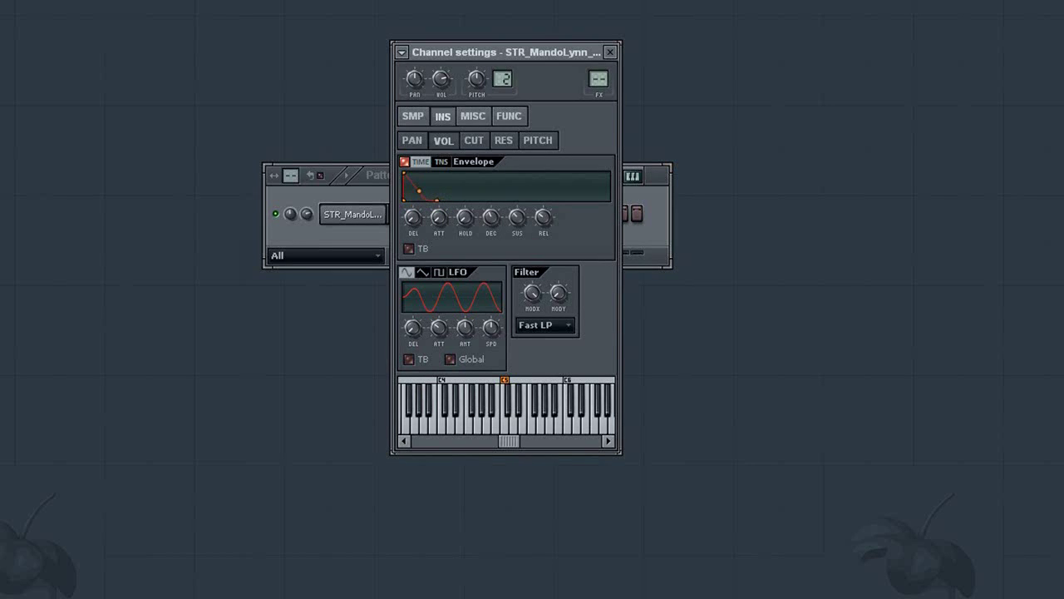
click(505, 429)
click(548, 420)
click(578, 420)
click(541, 419)
click(600, 420)
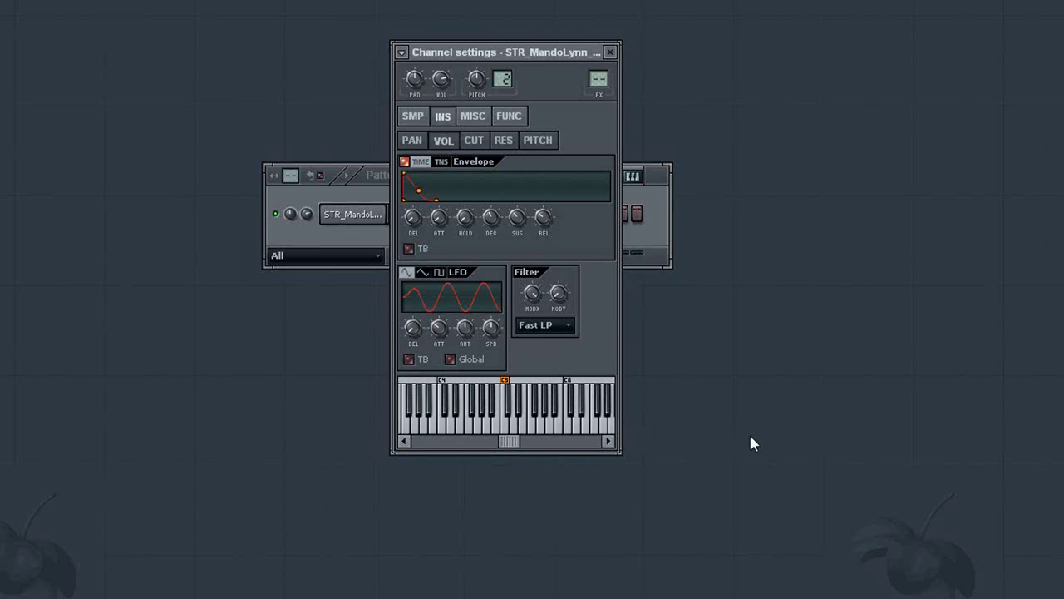